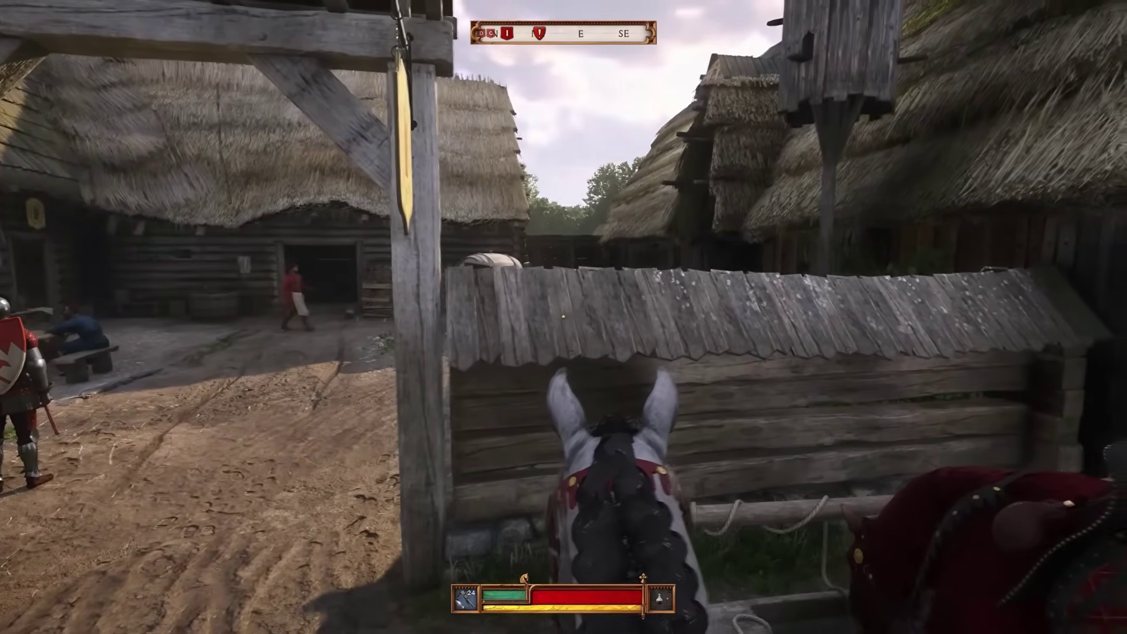
Dismount the horse and walk through the gate toward the knight and tavern tables
{"action": "key", "text": "e"}
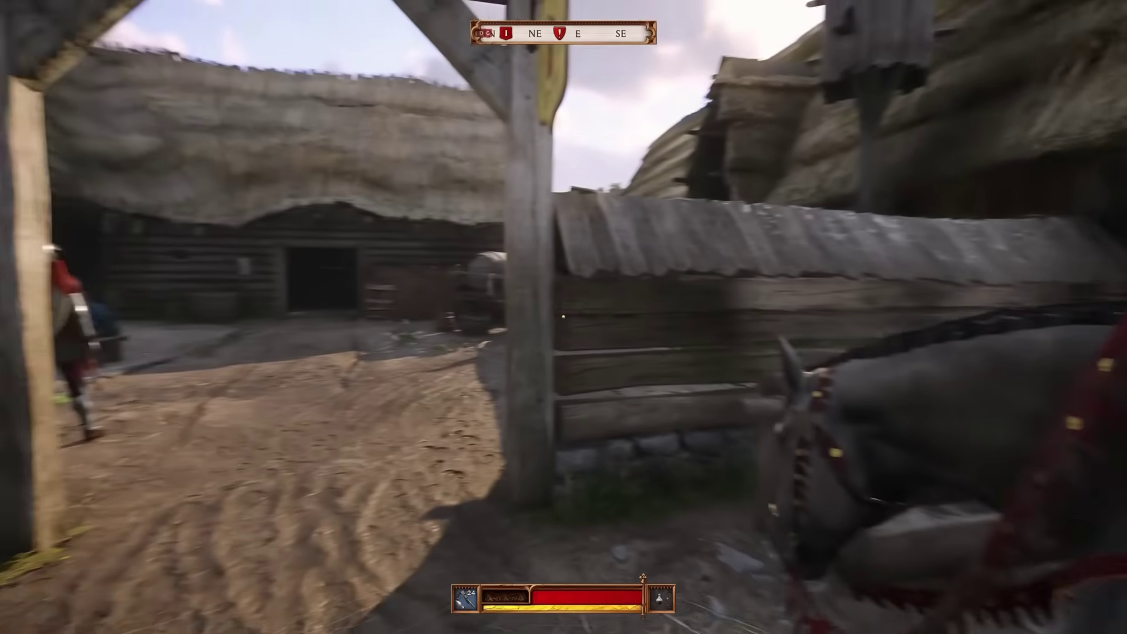
{"action": "key", "text": "w"}
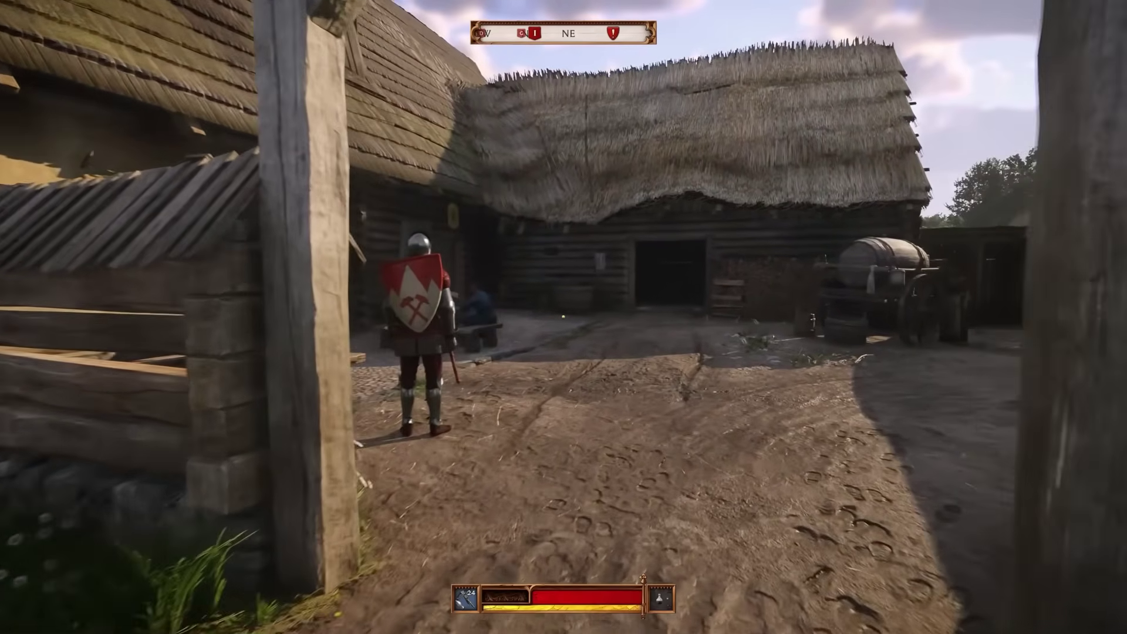
{"action": "key", "text": "w"}
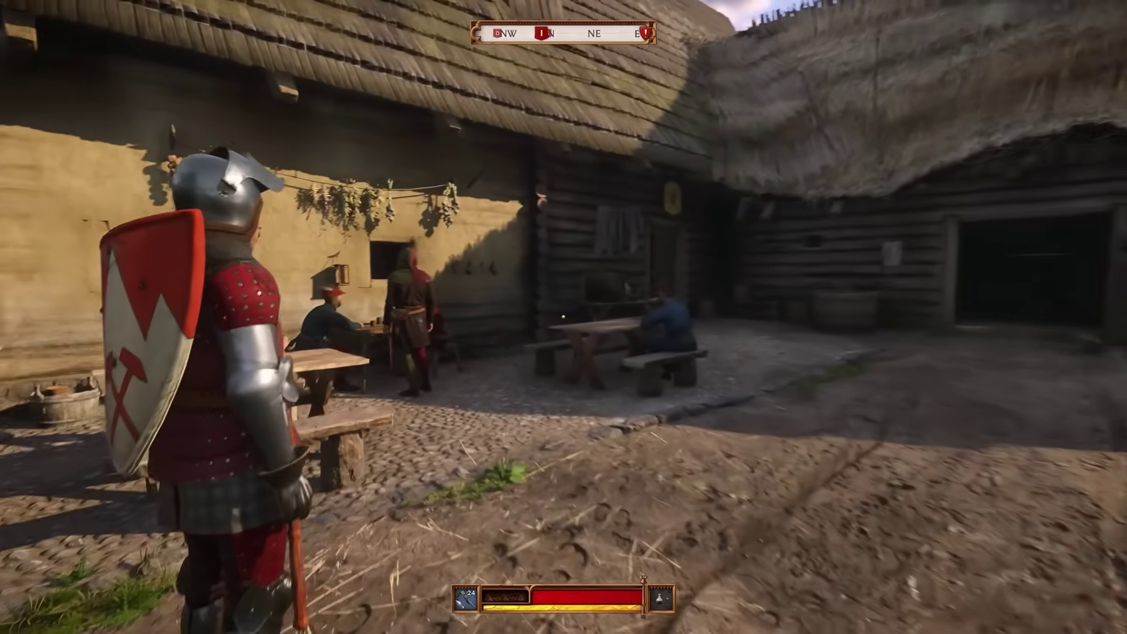
{"action": "key", "text": "w"}
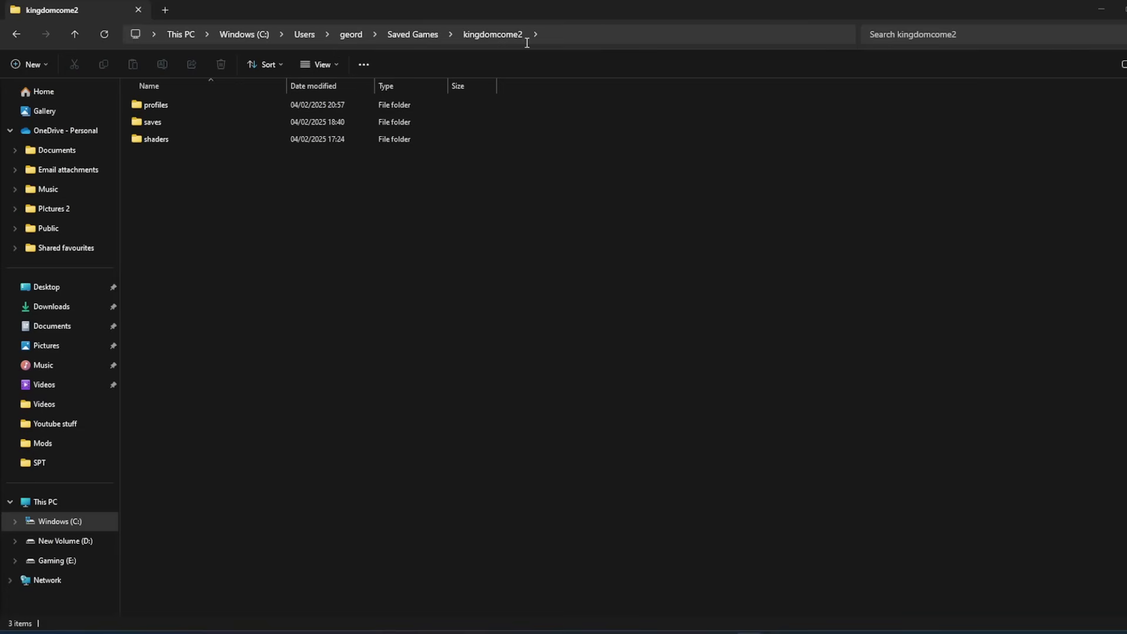
Open the saves folder, select playline0 and steam_autocloud.vdf, and bring up the Run prompt
{"action": "double_click", "coordinate": [150, 122]}
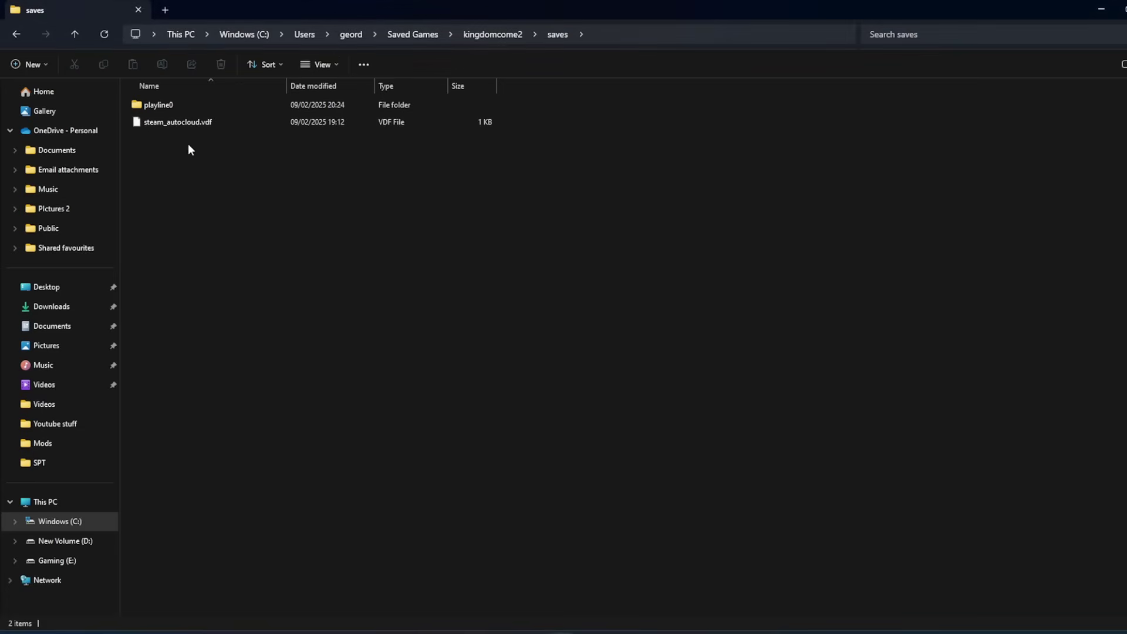
{"action": "left_click_drag", "start_coordinate": [441, 178], "coordinate": [165, 98]}
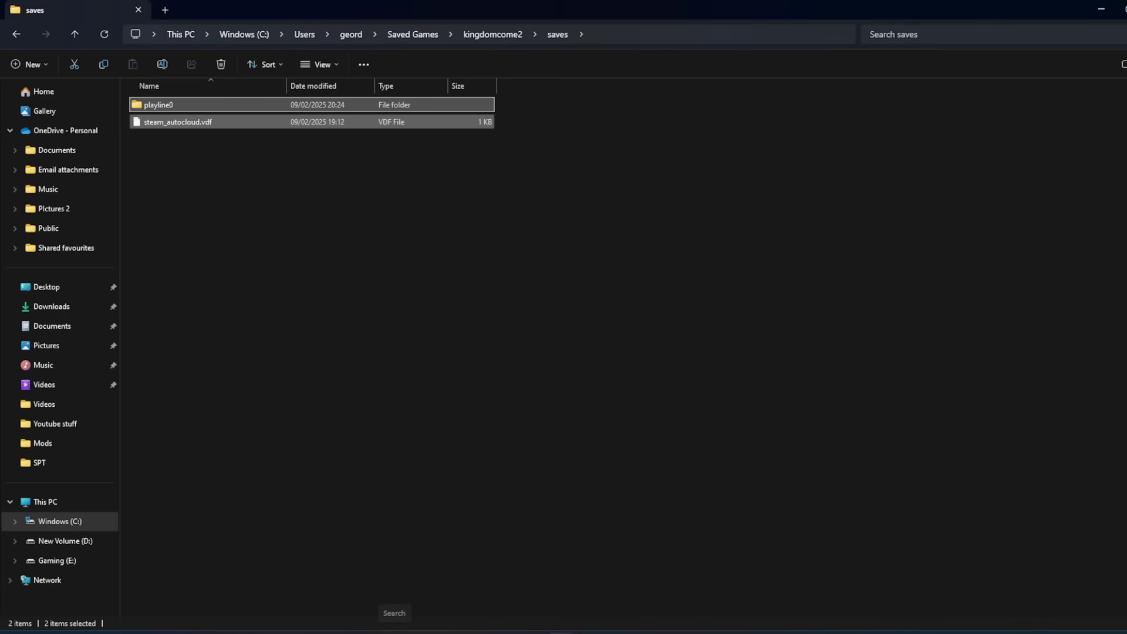
{"action": "key", "text": "super+r"}
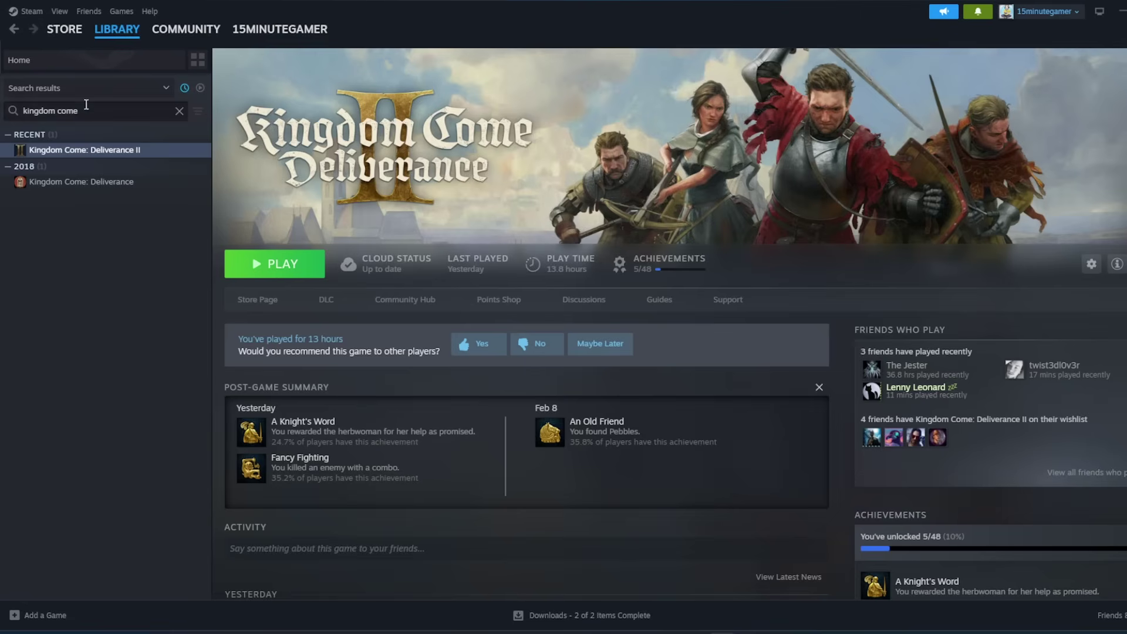
Check the game's -devmode launch option in Properties and browse its installed files folder
{"action": "right_click", "coordinate": [61, 154]}
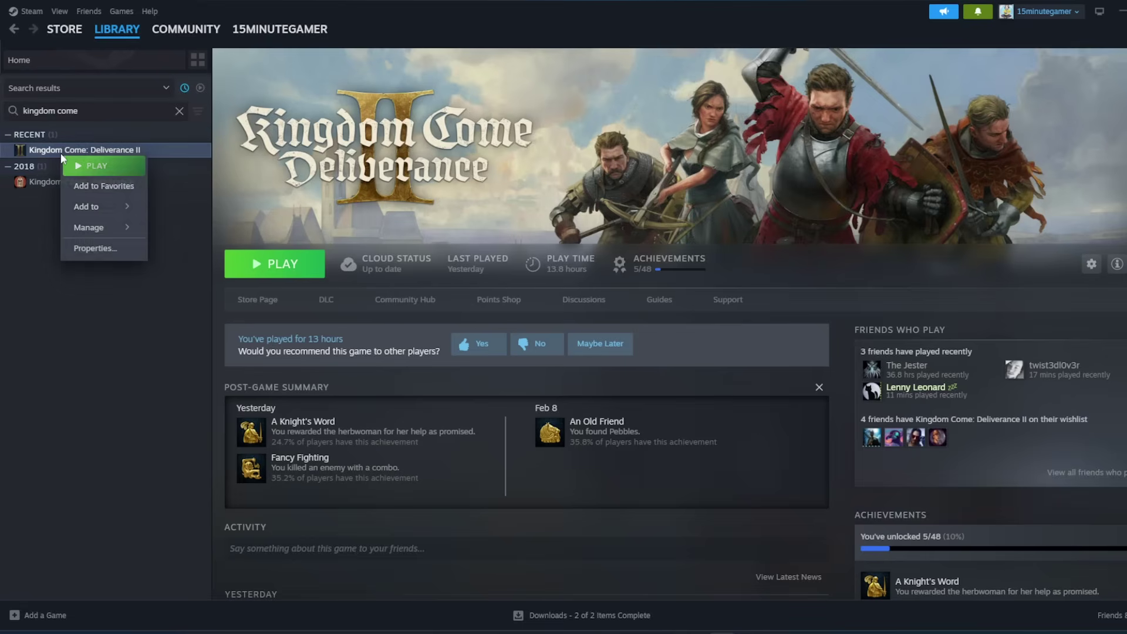
{"action": "left_click", "coordinate": [97, 253]}
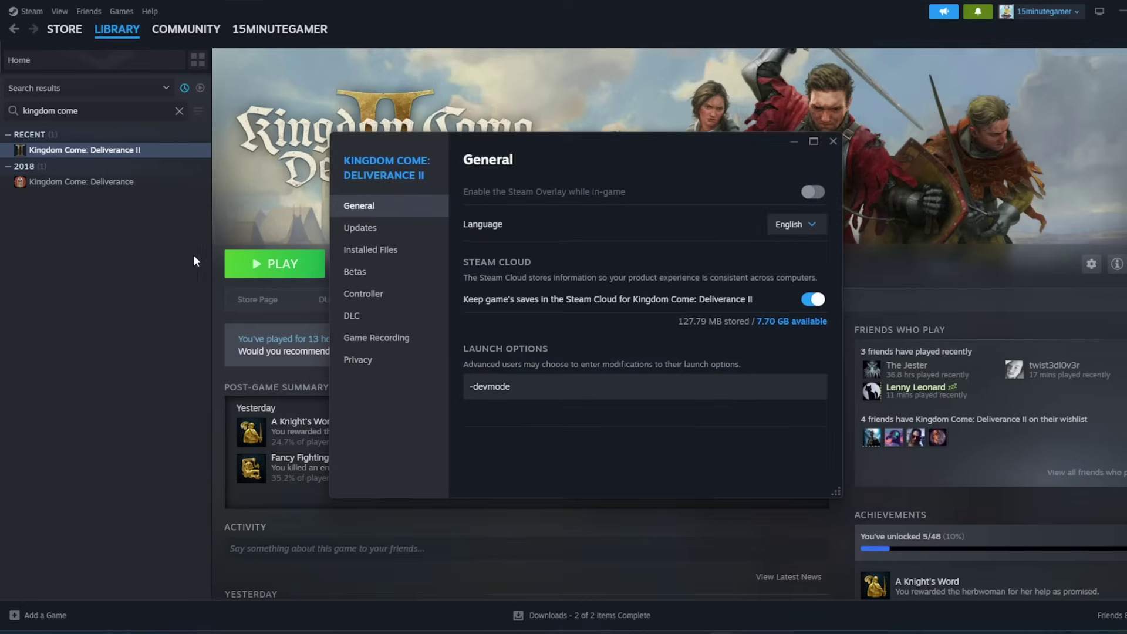
{"action": "left_click", "coordinate": [372, 252]}
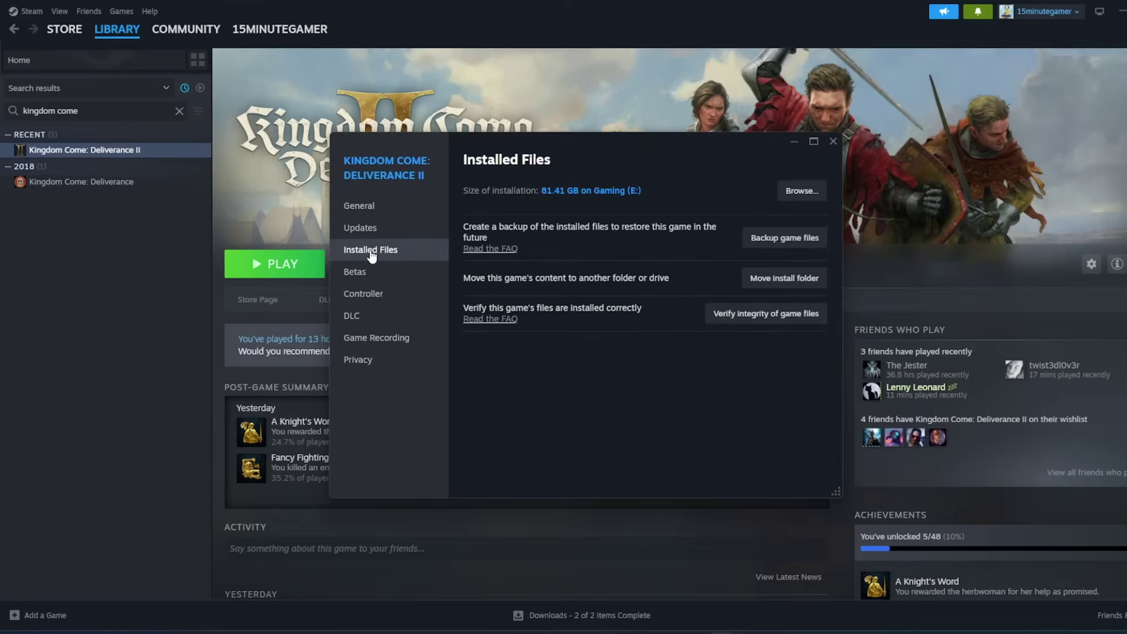
{"action": "left_click", "coordinate": [815, 196]}
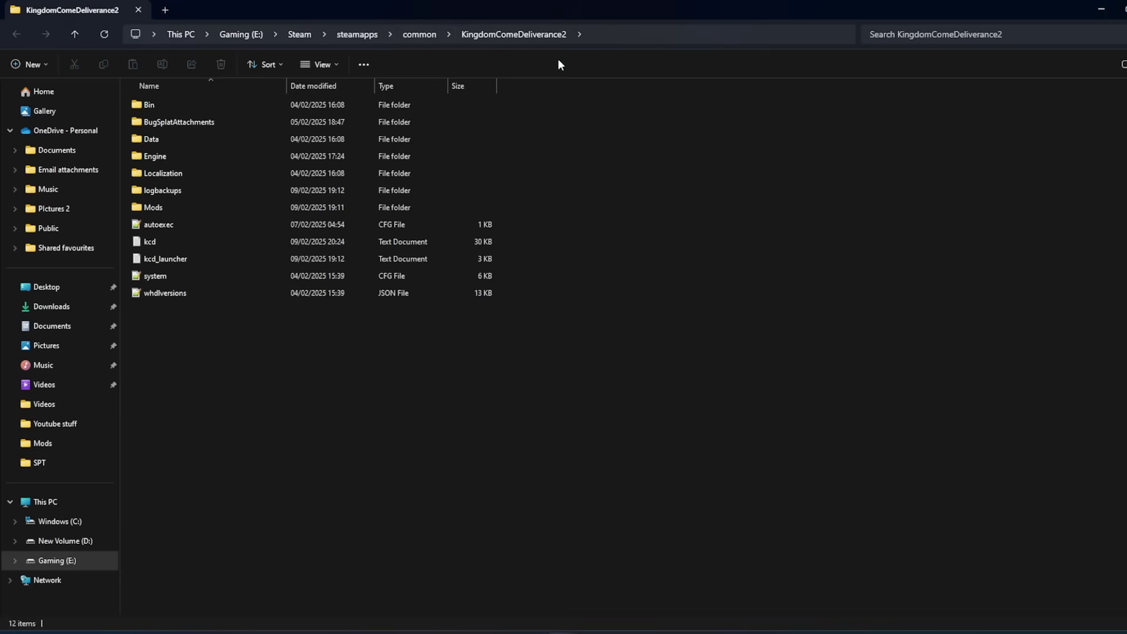
{"action": "right_click", "coordinate": [219, 334]}
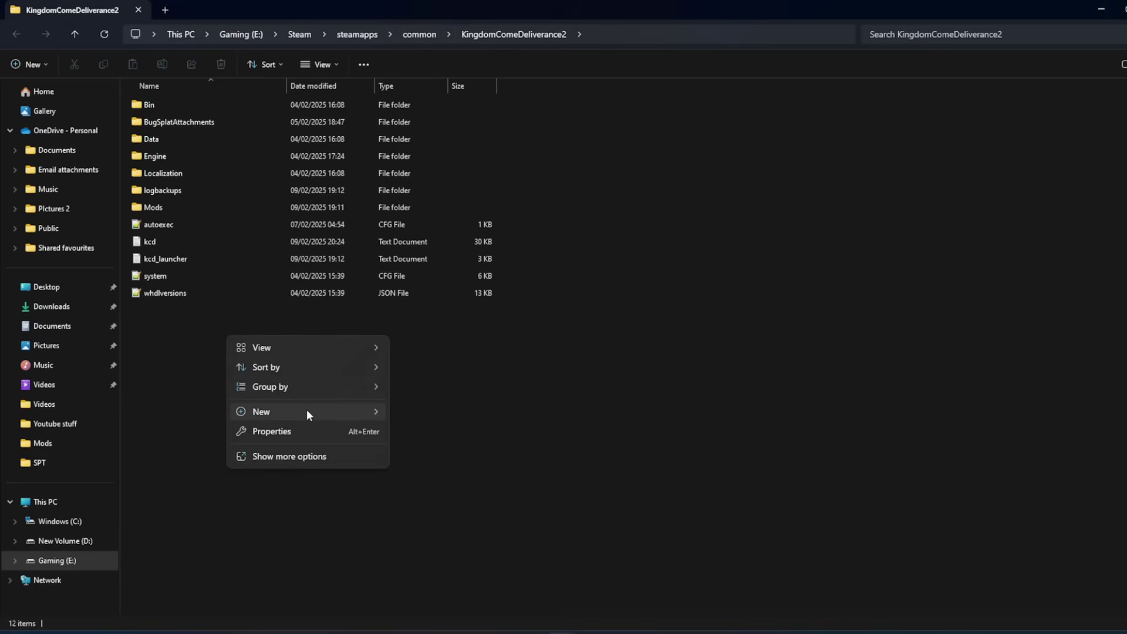
{"action": "mouse_move", "coordinate": [307, 409]}
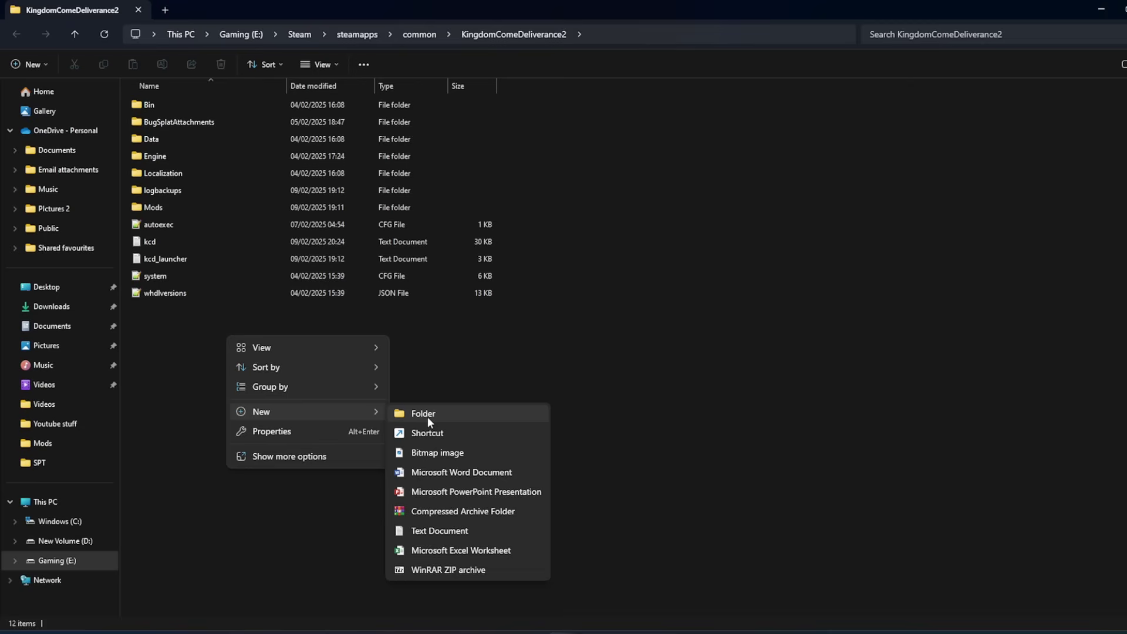
{"action": "left_click", "coordinate": [519, 386]}
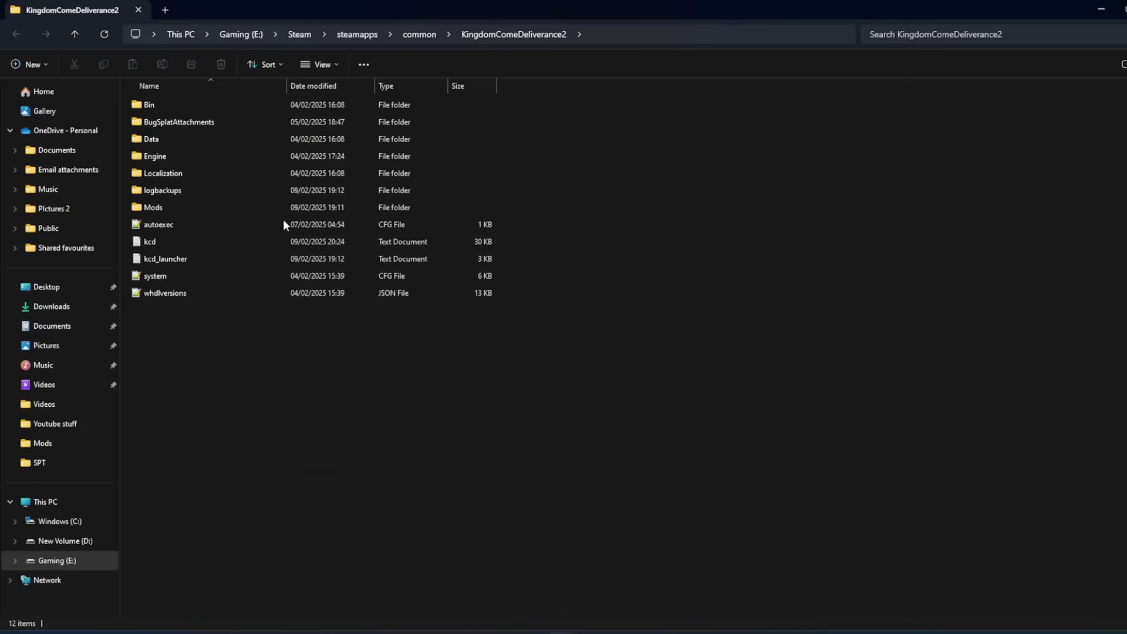
{"action": "left_click", "coordinate": [30, 65]}
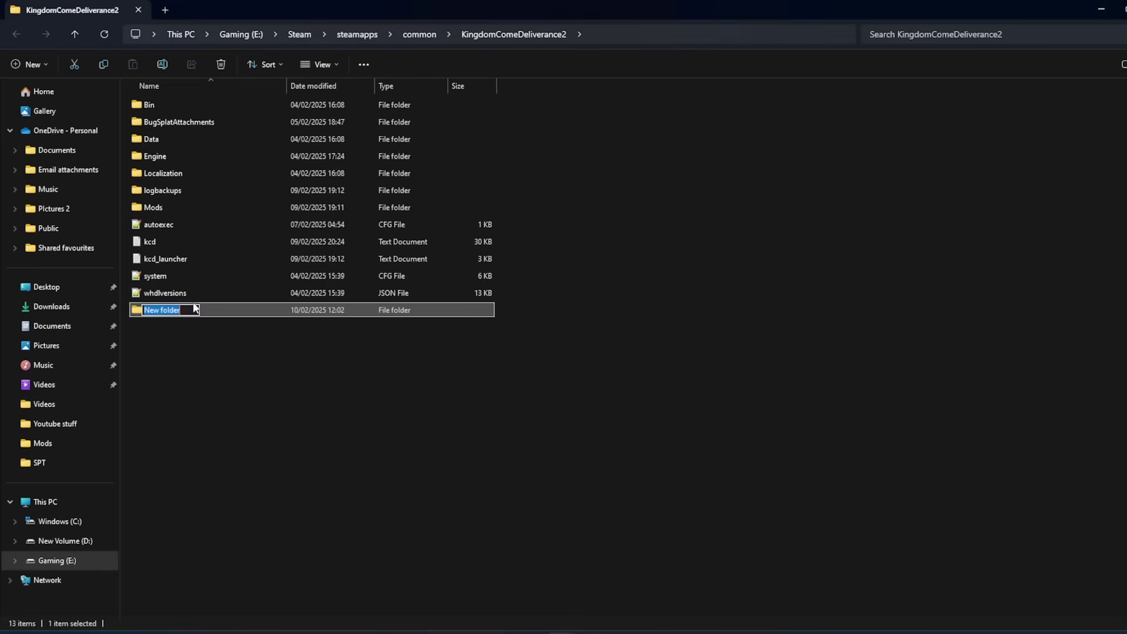
{"action": "key", "text": "BackSpace"}
{"action": "type", "text": "Mo"}
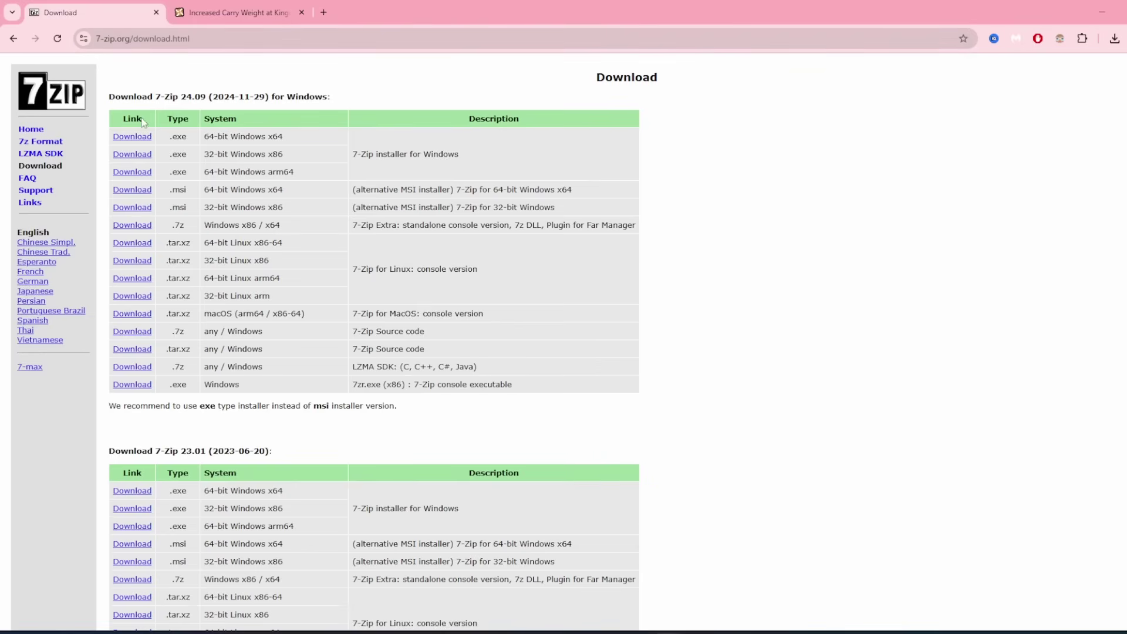
Switch to the Nexus Mods tab showing the Increased Carry Weight mod page
{"action": "key", "text": "ctrl+Tab"}
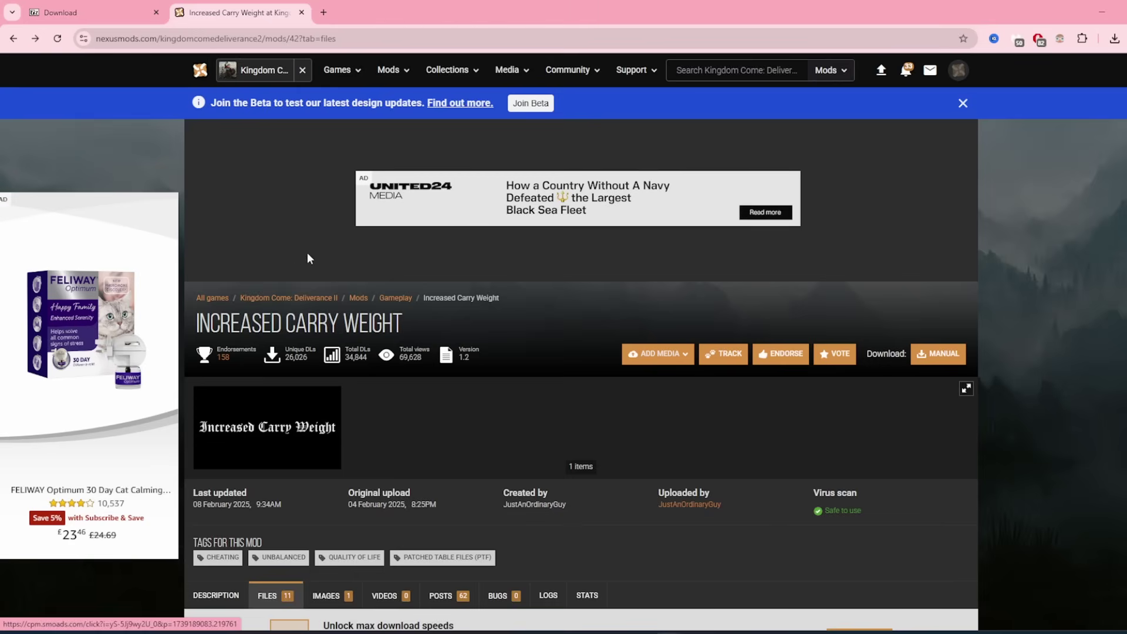
Go to the Kingdom Come: Deliverance II mods home and browse the weekly, 30-day and all-time popular lists
{"action": "left_click", "coordinate": [287, 297]}
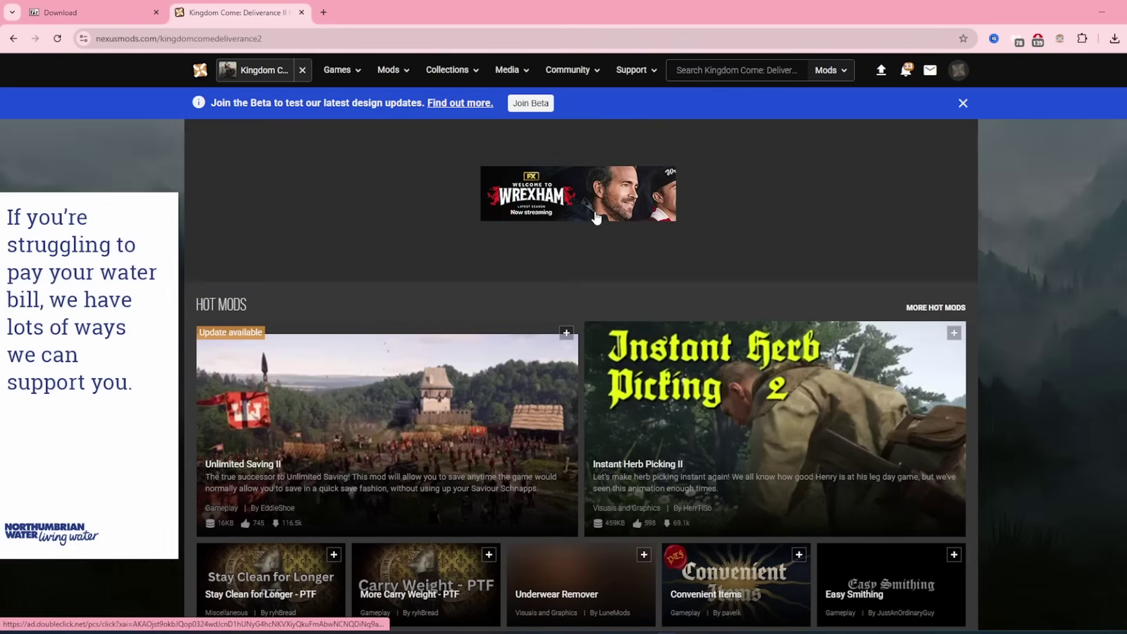
{"action": "scroll", "coordinate": [523, 161], "scroll_direction": "down", "scroll_amount": 8}
{"action": "scroll", "coordinate": [460, 276], "scroll_direction": "down", "scroll_amount": 2}
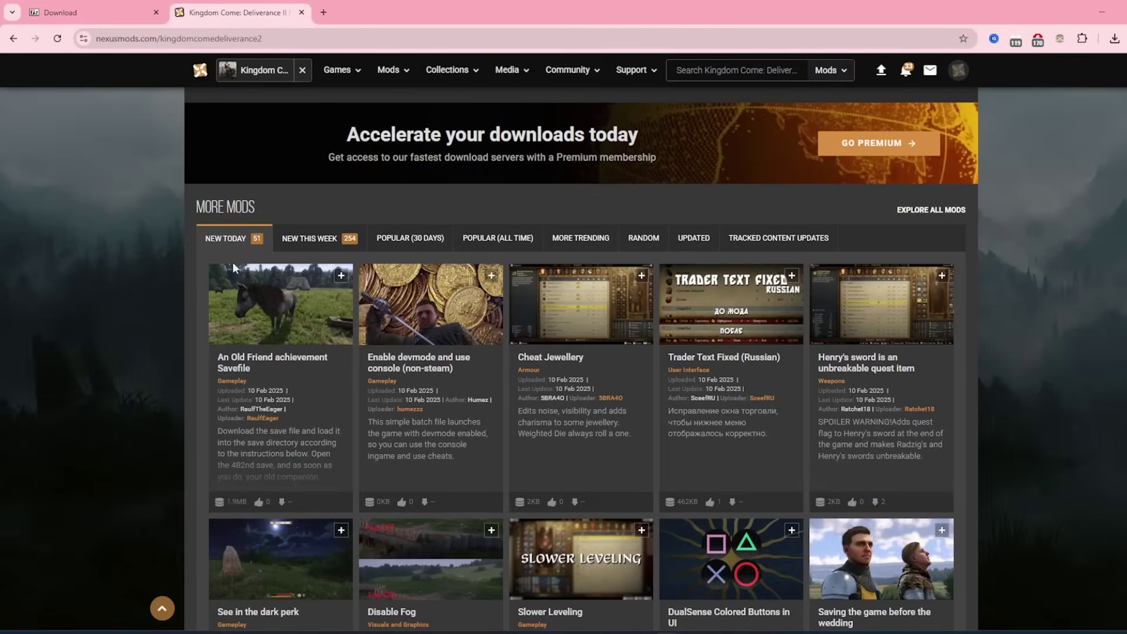
{"action": "left_click", "coordinate": [307, 242]}
{"action": "left_click", "coordinate": [404, 246]}
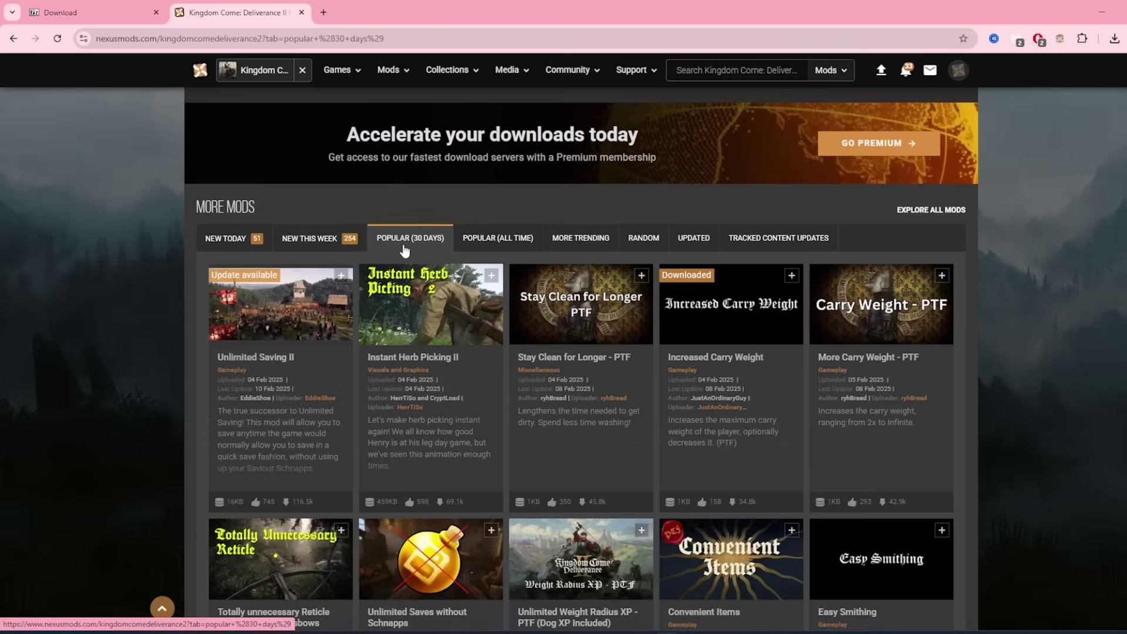
{"action": "left_click", "coordinate": [469, 248]}
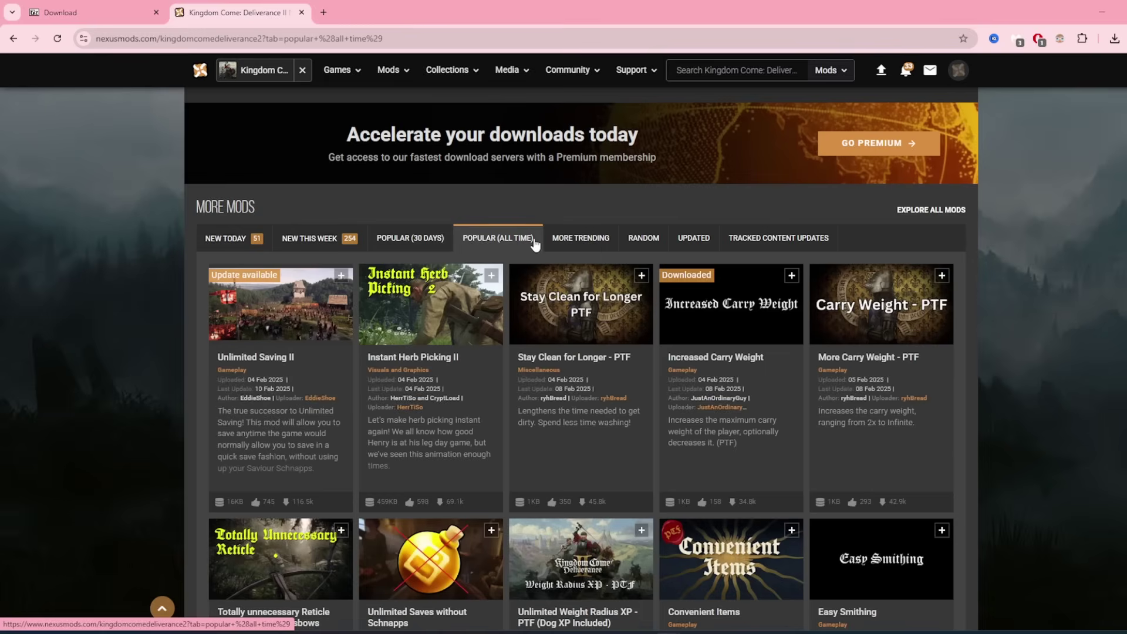
{"action": "scroll", "coordinate": [488, 238], "scroll_direction": "down", "scroll_amount": 1}
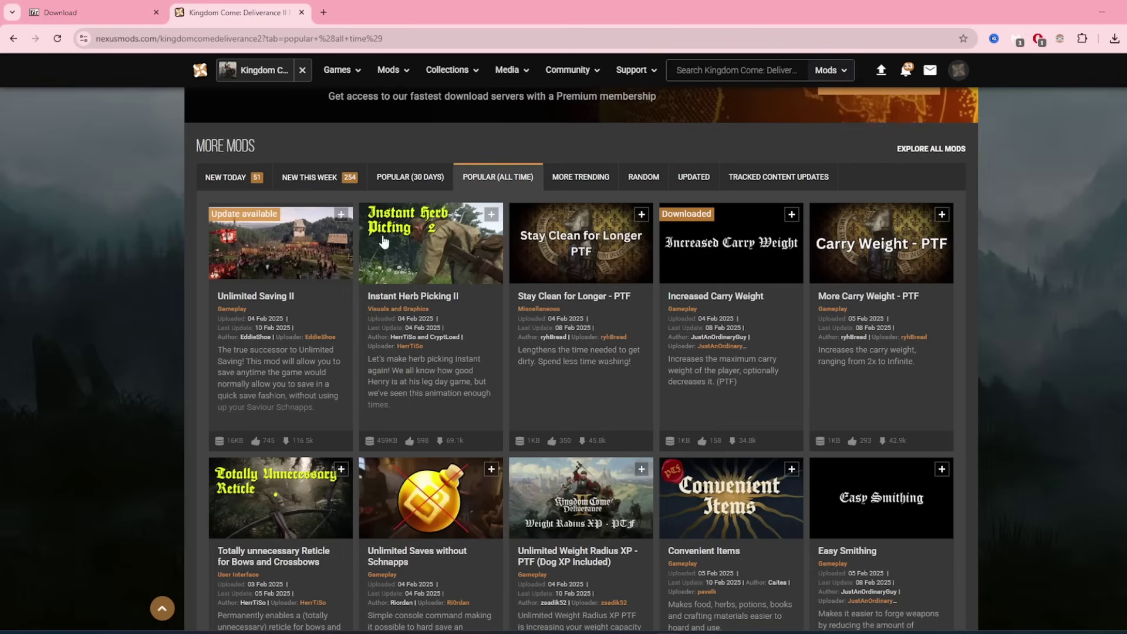
Open Unlimited Saving II and start the free manual download of its main file
{"action": "left_click", "coordinate": [284, 271]}
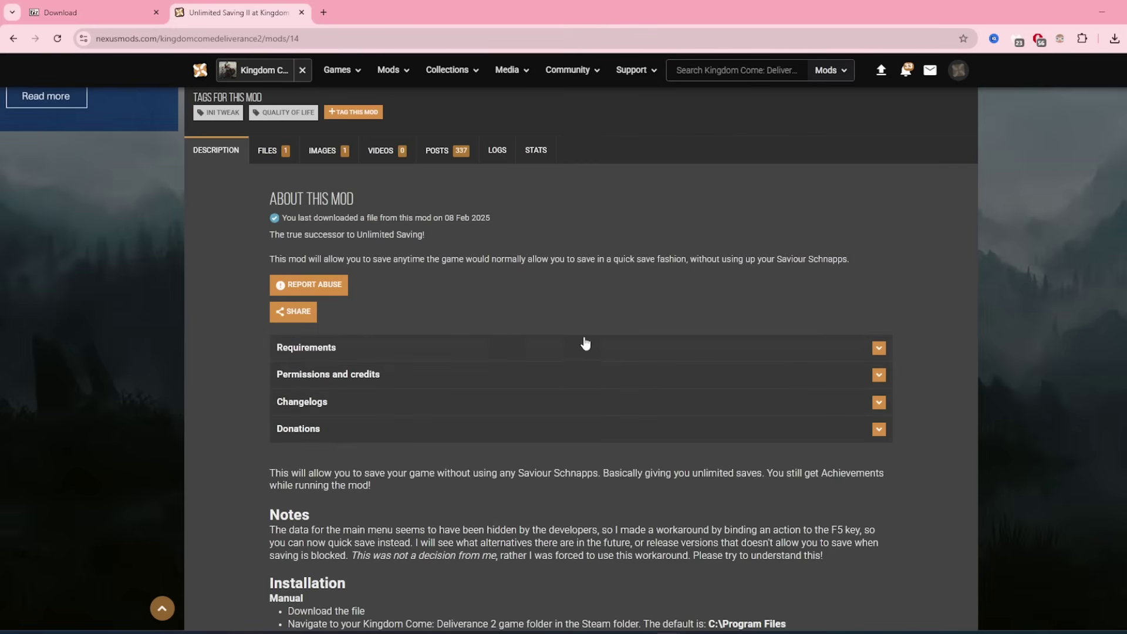
{"action": "scroll", "coordinate": [646, 285], "scroll_direction": "down", "scroll_amount": 2}
{"action": "scroll", "coordinate": [653, 292], "scroll_direction": "down", "scroll_amount": 1}
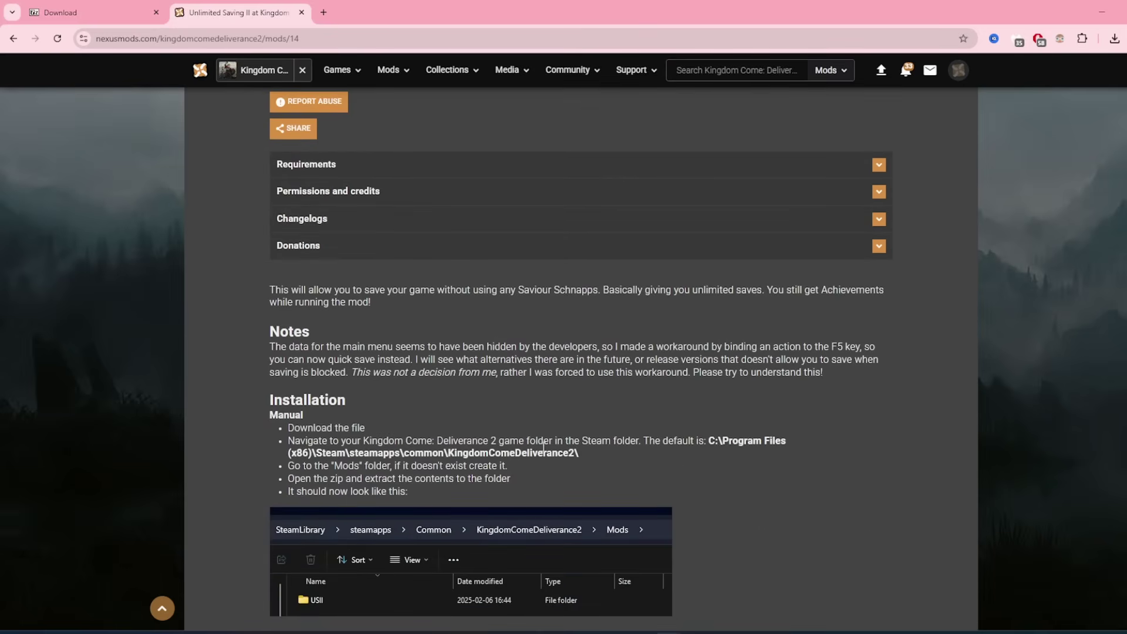
{"action": "scroll", "coordinate": [541, 444], "scroll_direction": "up", "scroll_amount": 6}
{"action": "left_click", "coordinate": [271, 339]}
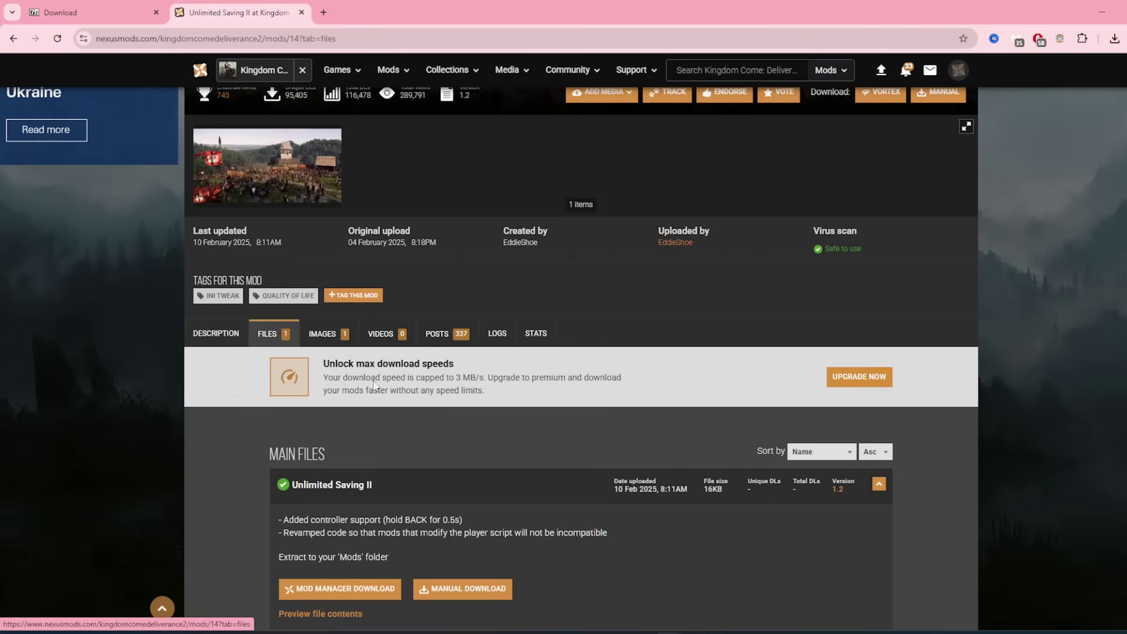
{"action": "scroll", "coordinate": [375, 386], "scroll_direction": "down", "scroll_amount": 2}
{"action": "left_click", "coordinate": [471, 466]}
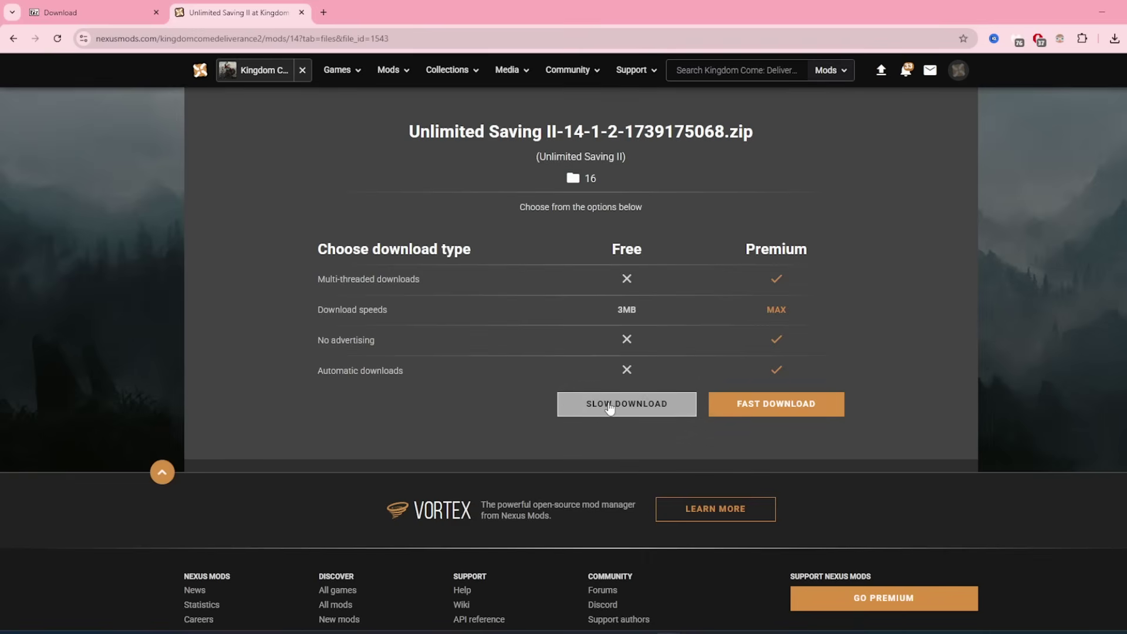
{"action": "left_click", "coordinate": [607, 412]}
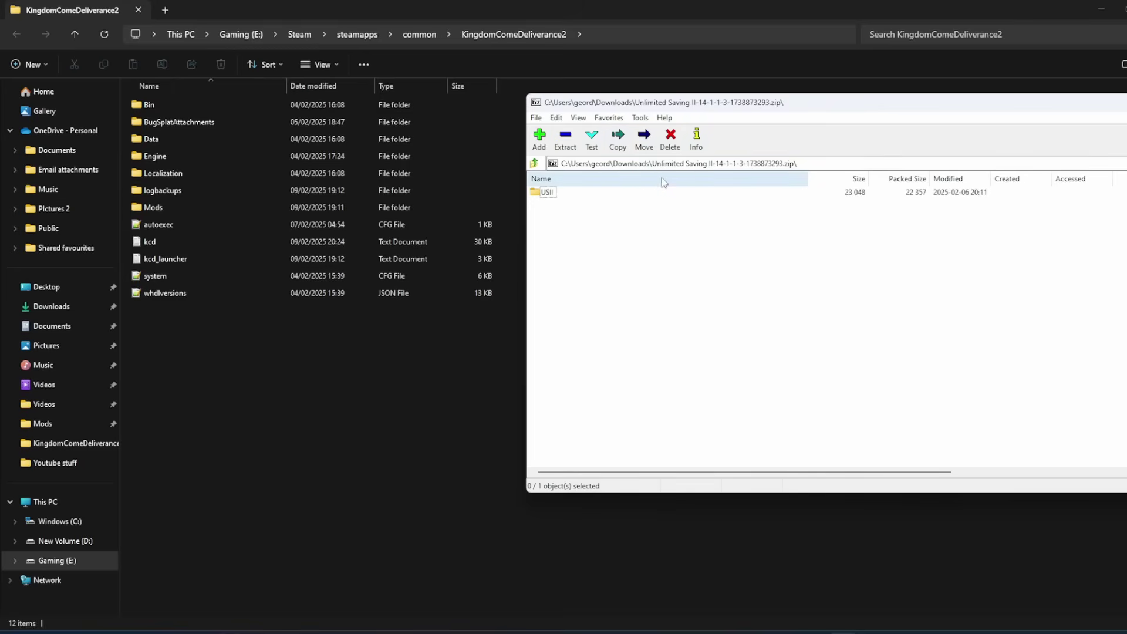
Open the Mods folder and try dragging USII in from the 7-Zip archive, cancelling without changes
{"action": "double_click", "coordinate": [197, 209]}
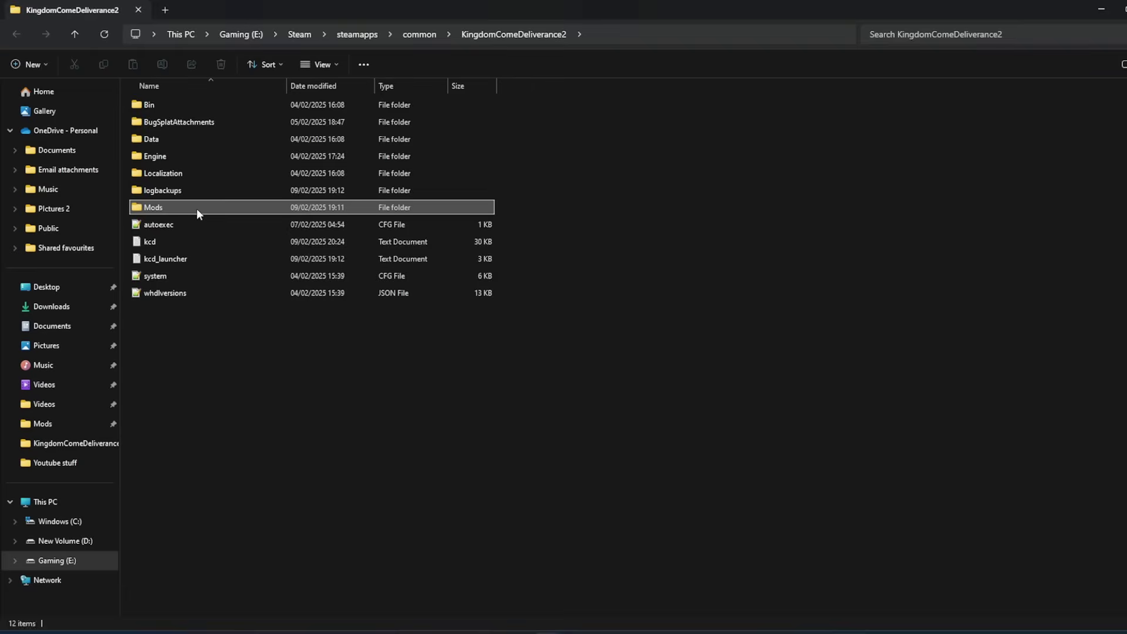
{"action": "key", "text": "alt+Tab"}
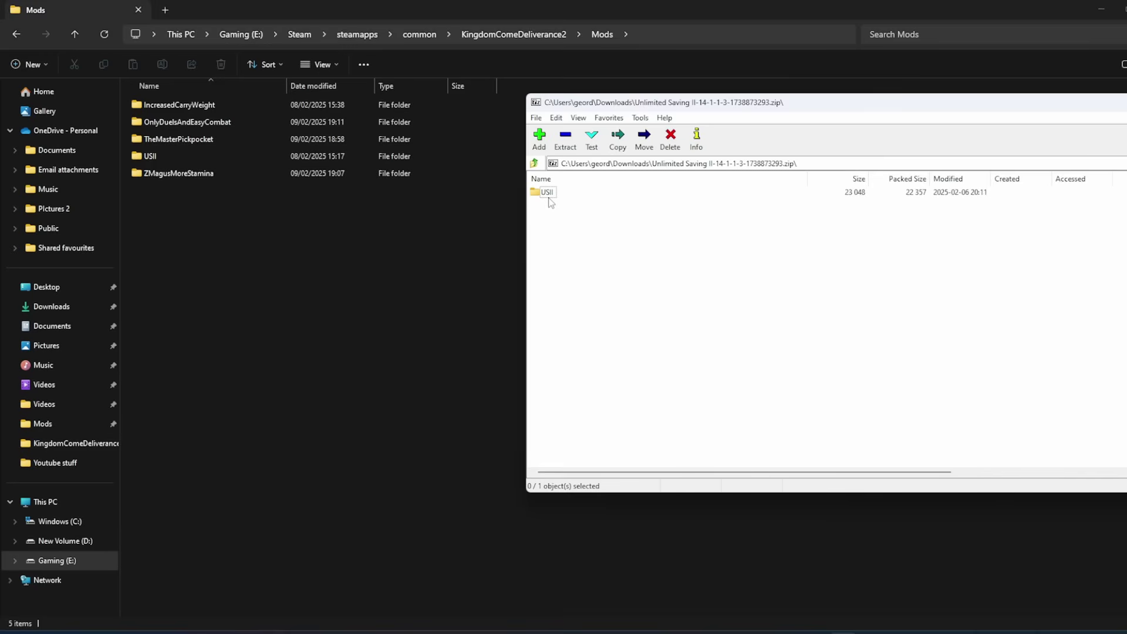
{"action": "left_click_drag", "start_coordinate": [549, 199], "coordinate": [594, 226]}
{"action": "left_click_drag", "start_coordinate": [550, 198], "coordinate": [293, 229]}
{"action": "left_click_drag", "start_coordinate": [432, 234], "coordinate": [594, 238]}
{"action": "right_click", "coordinate": [188, 171]}
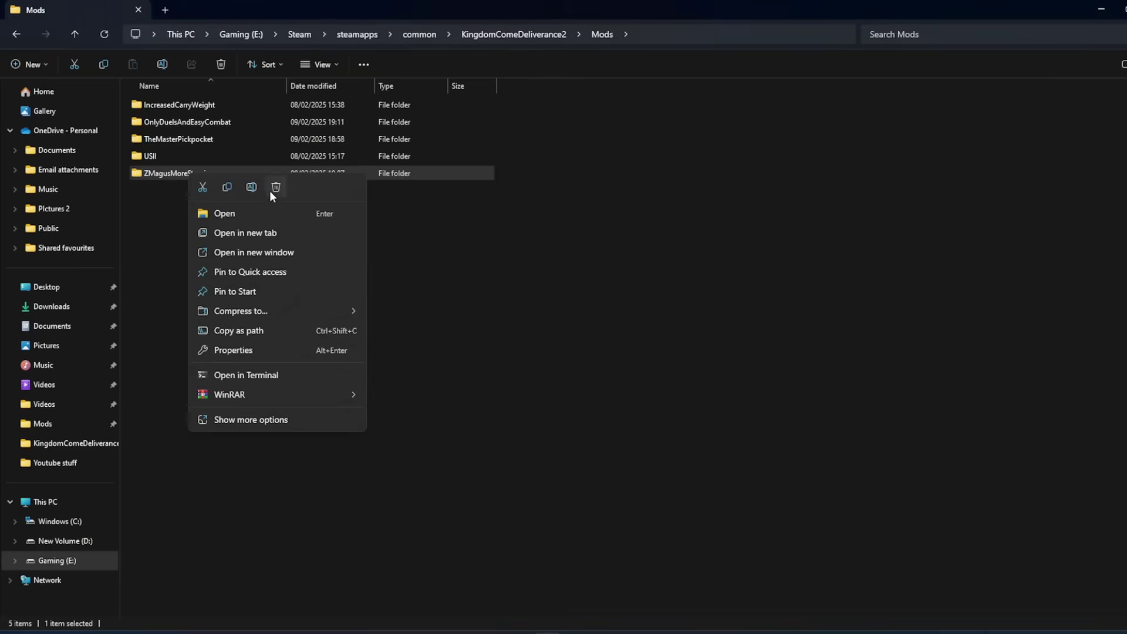
{"action": "left_click", "coordinate": [570, 318]}
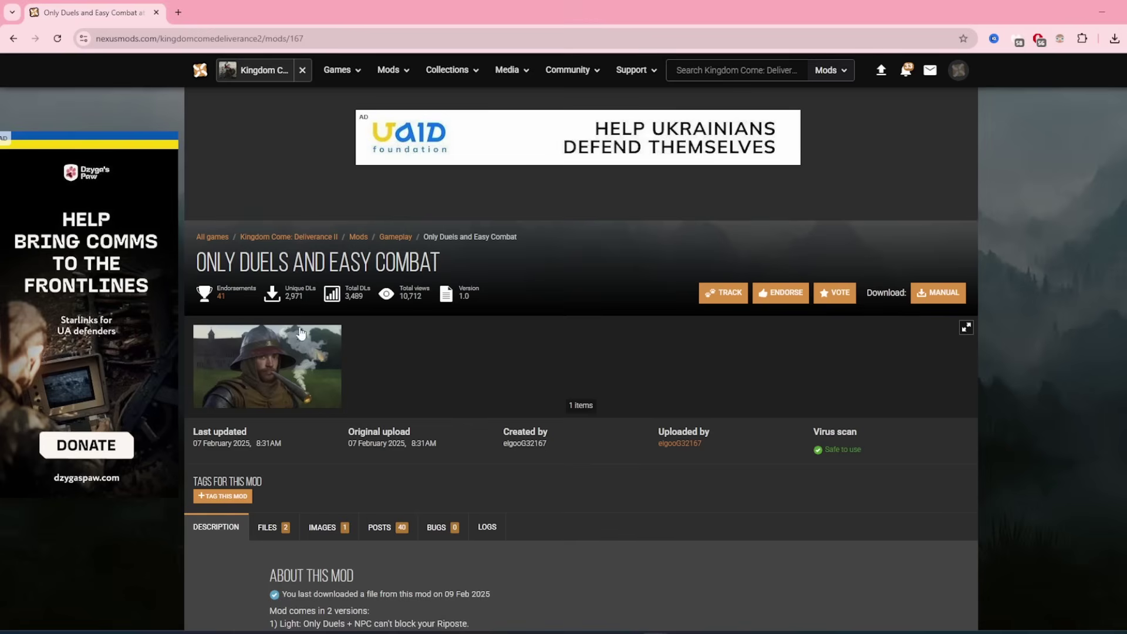
Scroll down and highlight the Steam and Epic Games Store -devmode launch option instructions
{"action": "scroll", "coordinate": [616, 336], "scroll_direction": "down", "scroll_amount": 5}
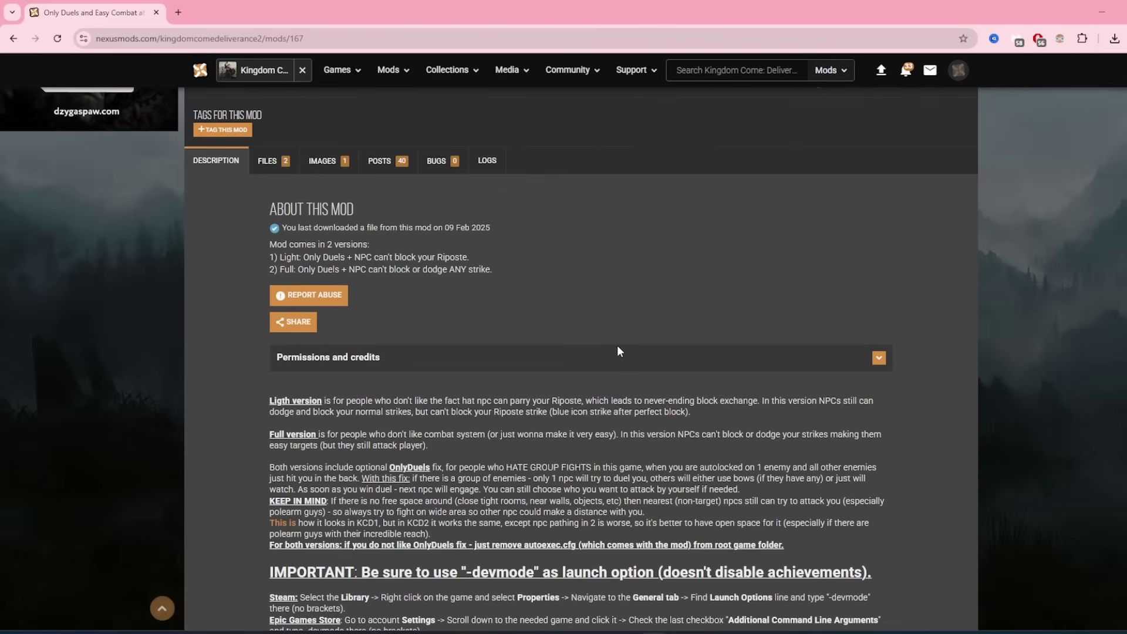
{"action": "scroll", "coordinate": [617, 346], "scroll_direction": "down", "scroll_amount": 4}
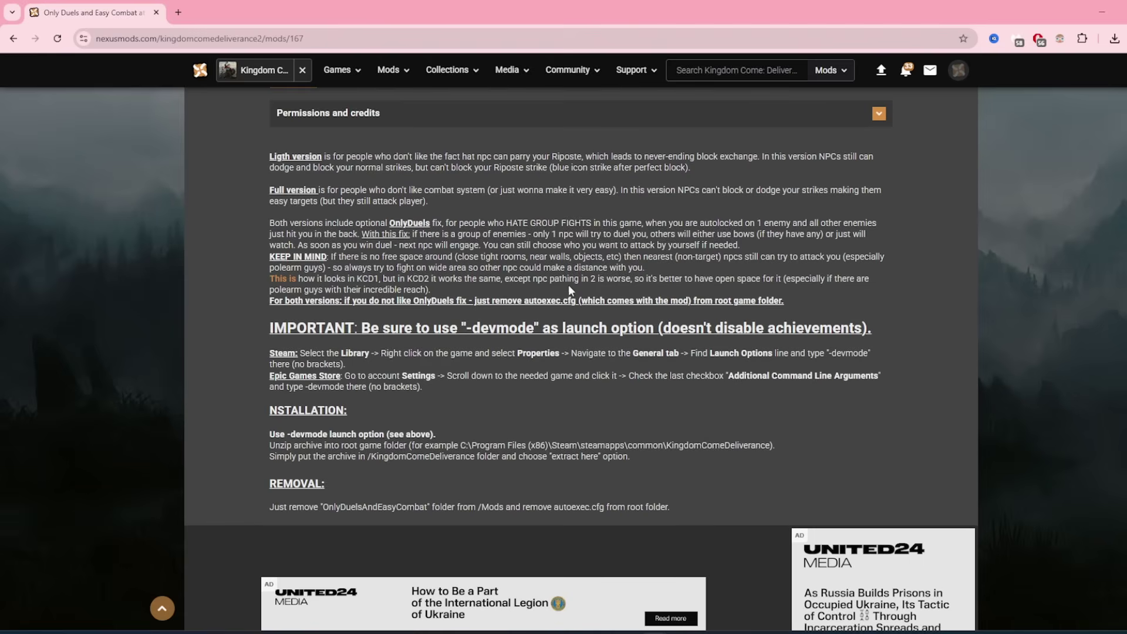
{"action": "left_click_drag", "start_coordinate": [667, 354], "coordinate": [883, 390]}
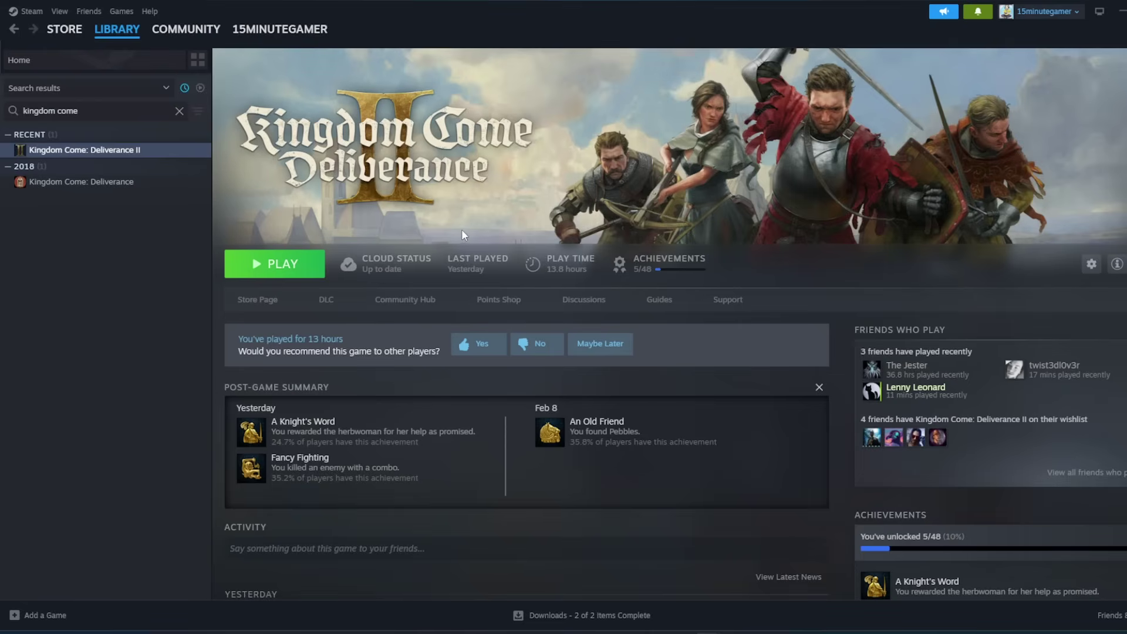
In the game's General properties, set Launch Options to -devmode and close the dialog
{"action": "right_click", "coordinate": [48, 151]}
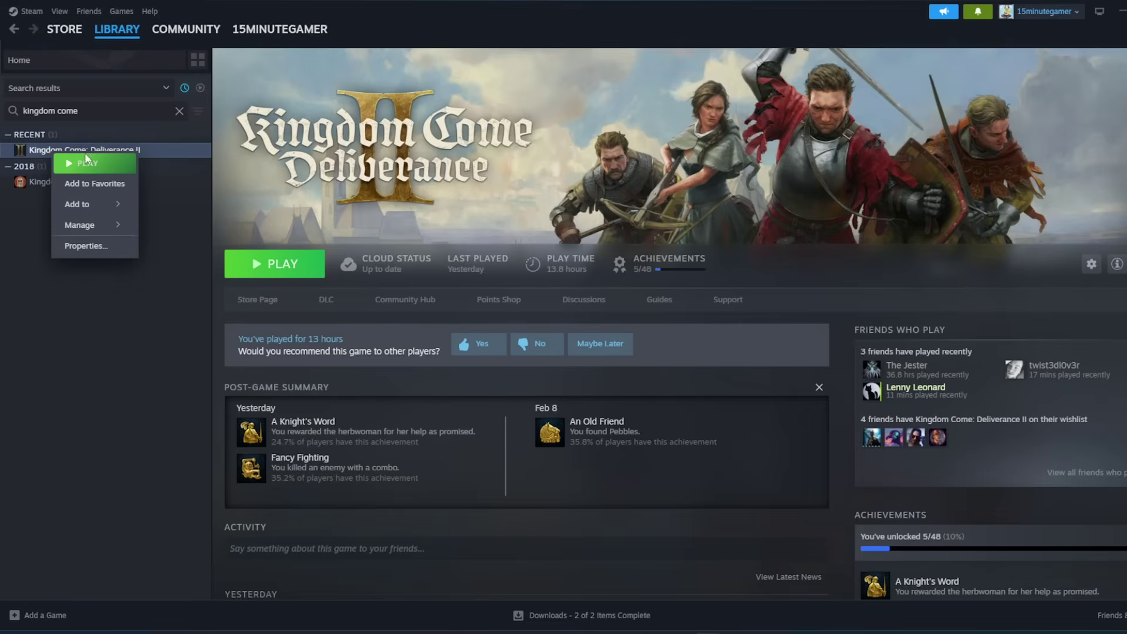
{"action": "left_click", "coordinate": [77, 247]}
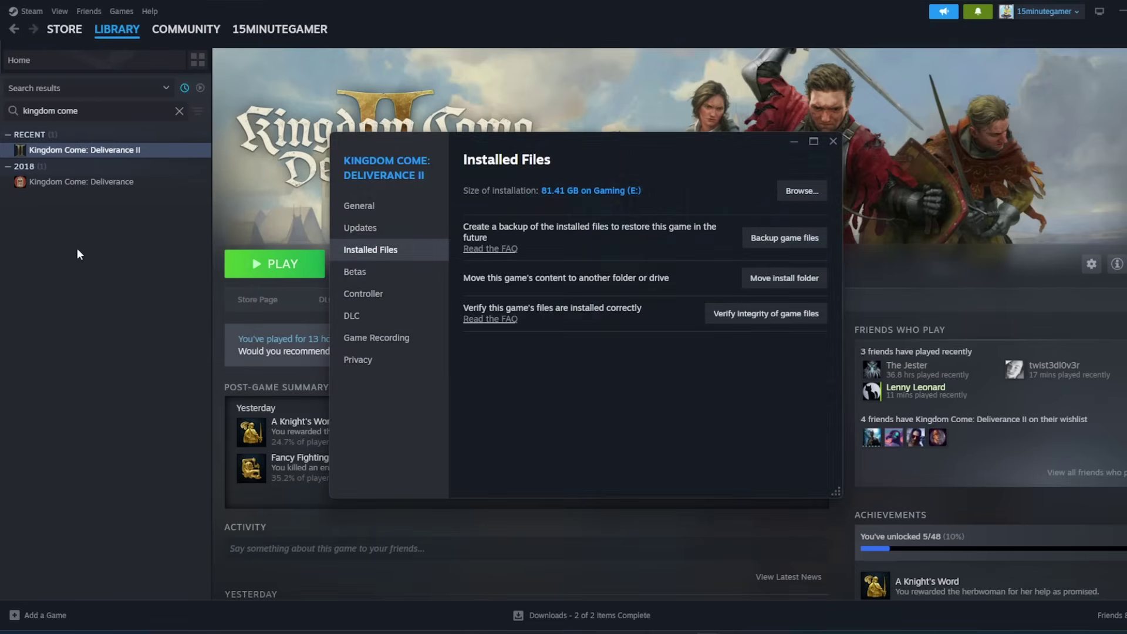
{"action": "left_click", "coordinate": [358, 206]}
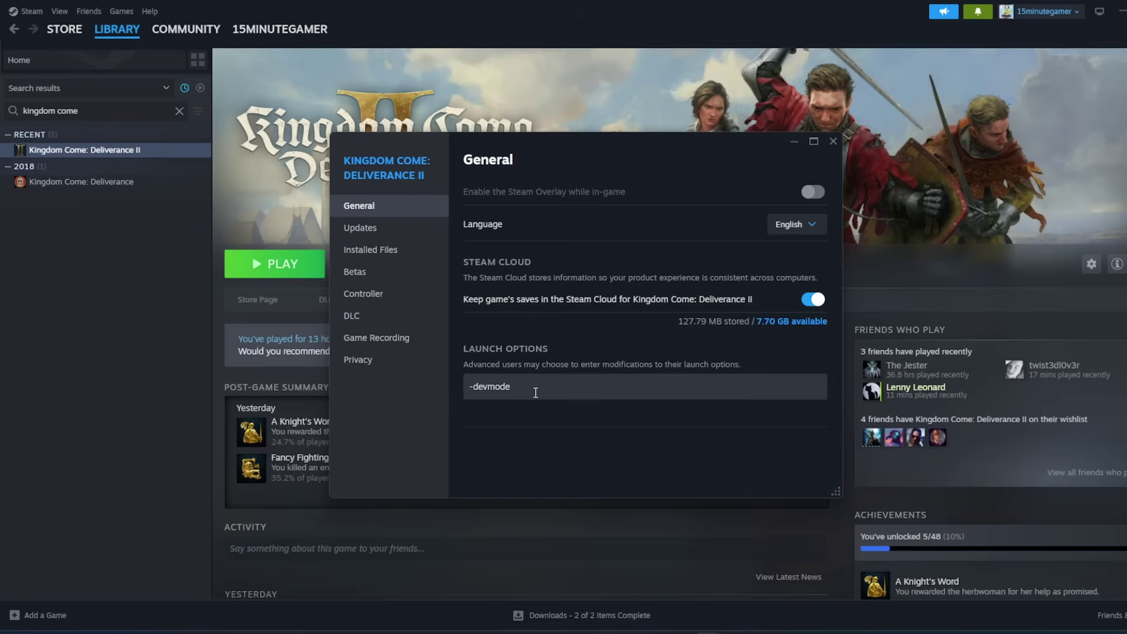
{"action": "left_click", "coordinate": [468, 391]}
{"action": "key", "text": "ctrl+a"}
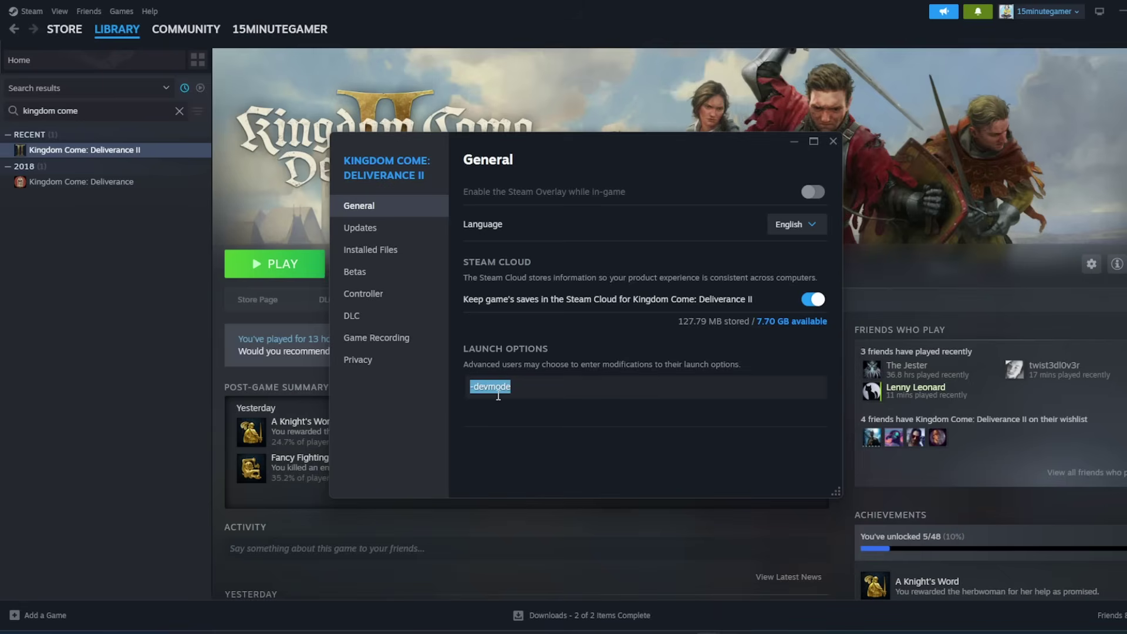
{"action": "left_click", "coordinate": [833, 142]}
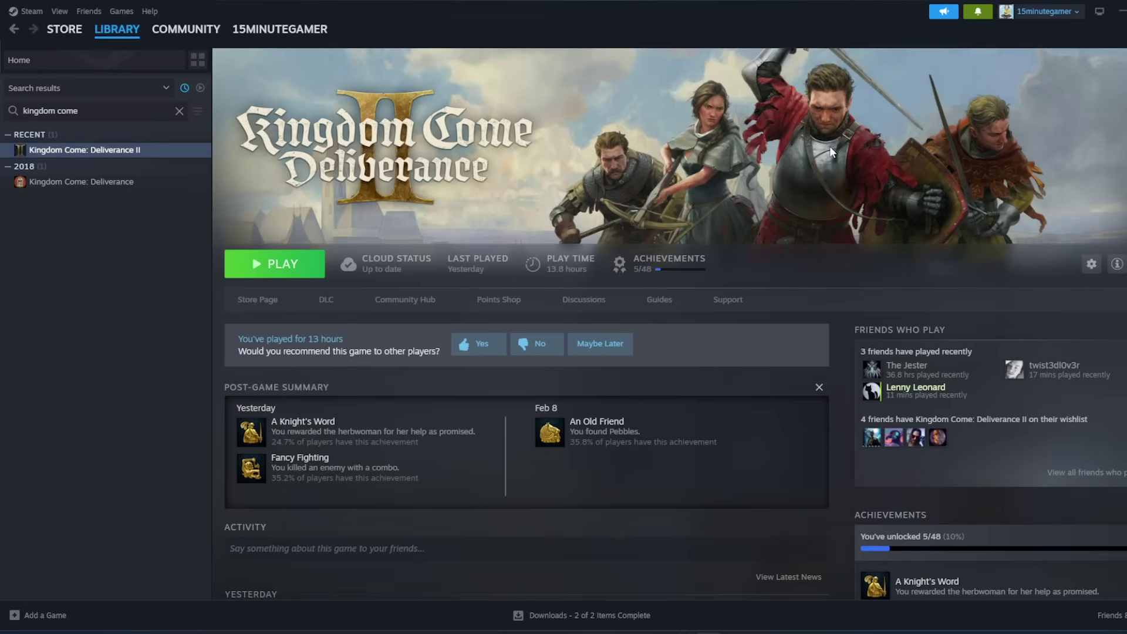